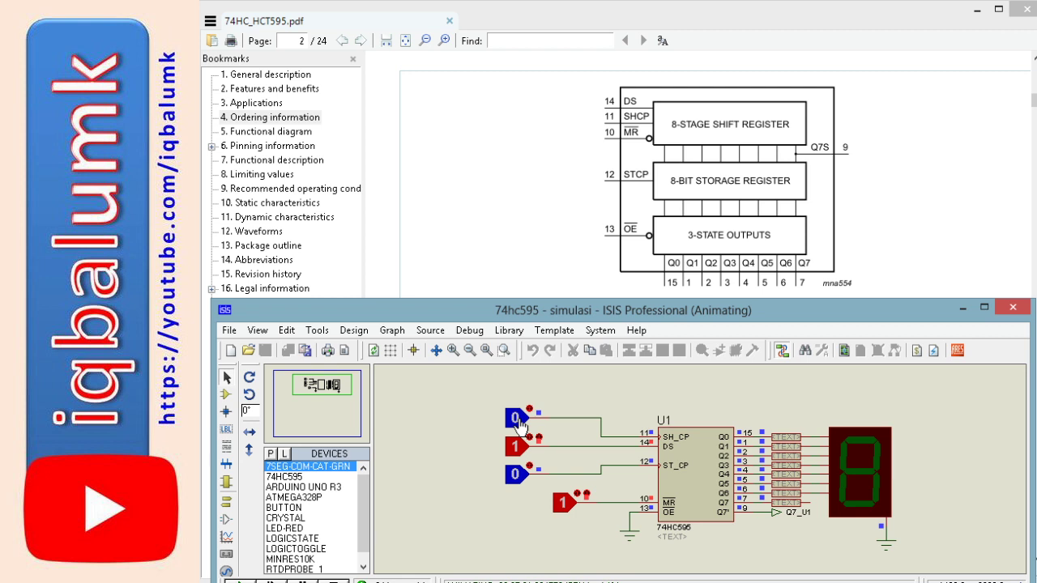
Pulse the SH_CP clock twice with DS at 1 and set ST_CP to 1 to send the shifted bits to the display.
{"action": "left_click", "coordinate": [519, 425]}
{"action": "left_click", "coordinate": [520, 424]}
{"action": "left_click", "coordinate": [519, 424]}
{"action": "left_click", "coordinate": [520, 425]}
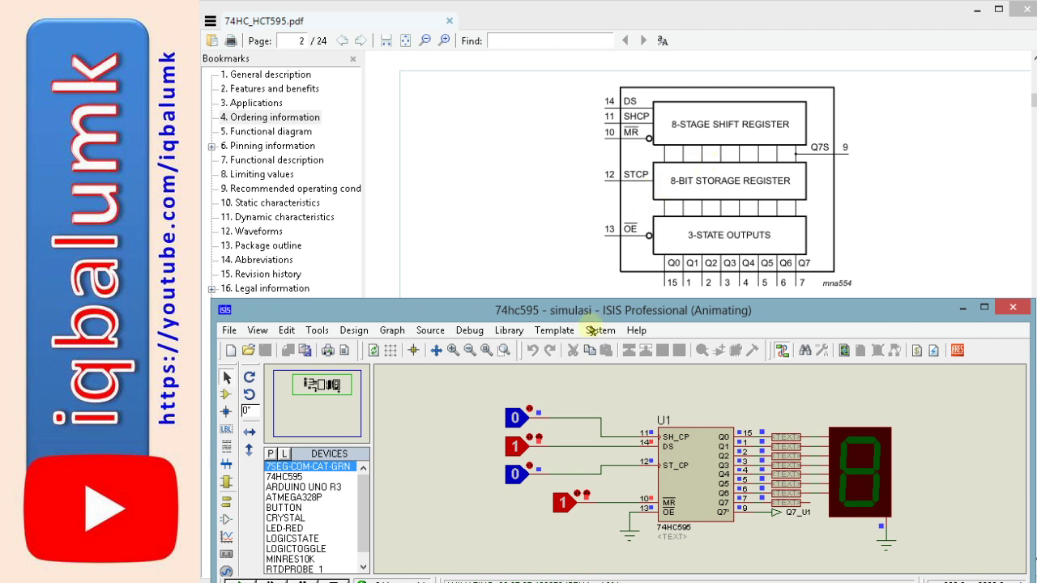
{"action": "left_click", "coordinate": [515, 477]}
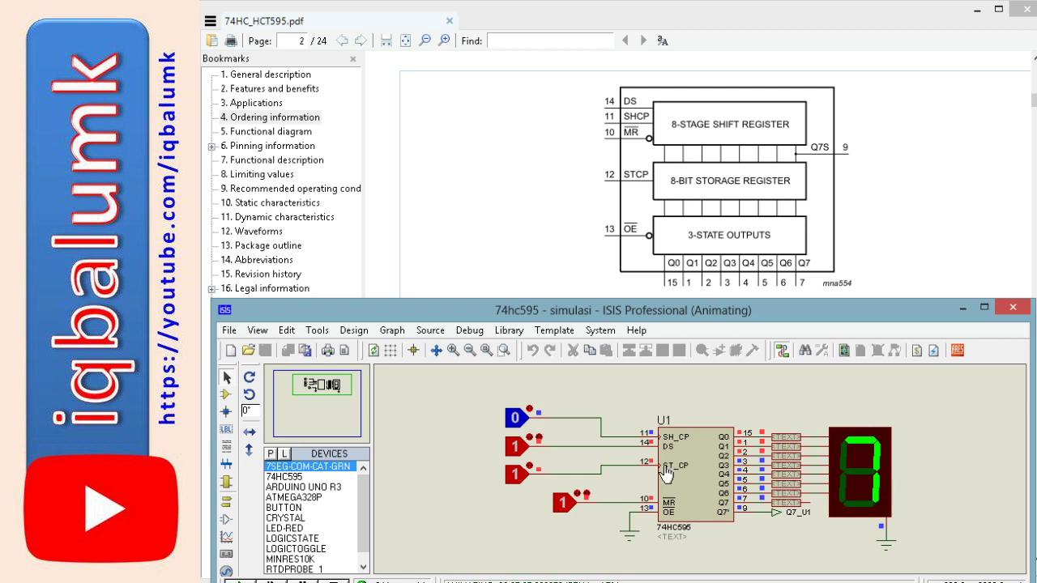
Return ST_CP to 0, clear the shift register using MR and a clock pulse, and pulse ST_CP to blank the seven-segment display.
{"action": "left_click", "coordinate": [518, 480]}
{"action": "left_click", "coordinate": [565, 506]}
{"action": "left_click", "coordinate": [520, 426]}
{"action": "left_click", "coordinate": [523, 428]}
{"action": "left_click", "coordinate": [564, 505]}
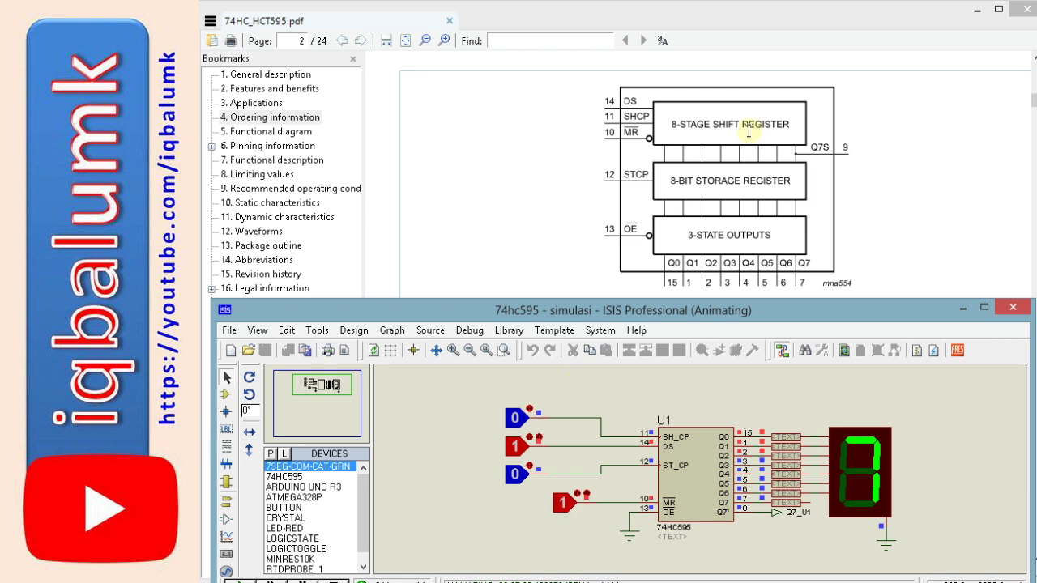
{"action": "left_click", "coordinate": [518, 477]}
{"action": "left_click", "coordinate": [518, 477]}
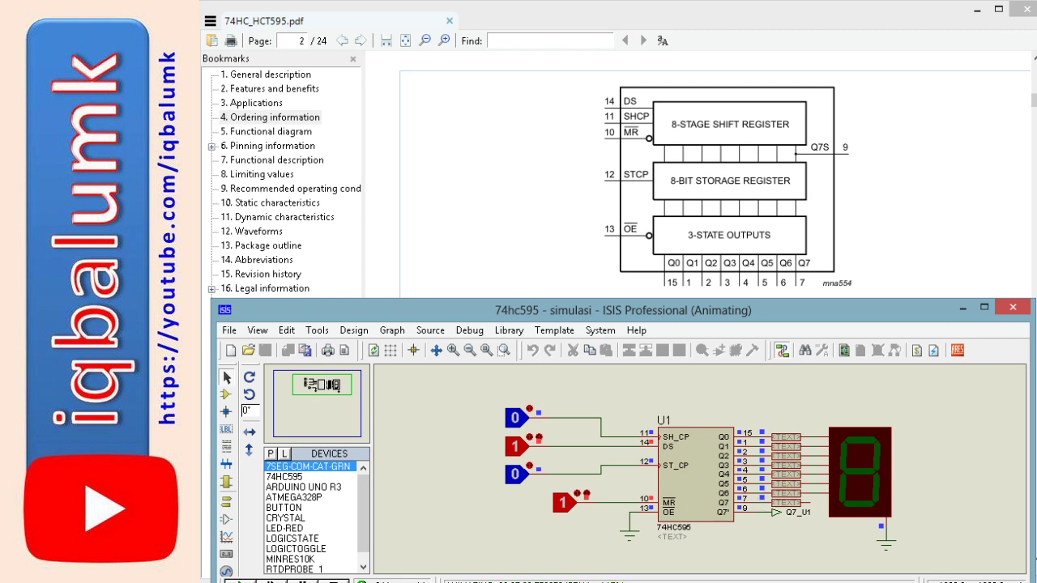
Switch to the Excel workbook and enter the digit 0 in cell J7 of the angka column.
{"action": "left_click", "coordinate": [603, 582]}
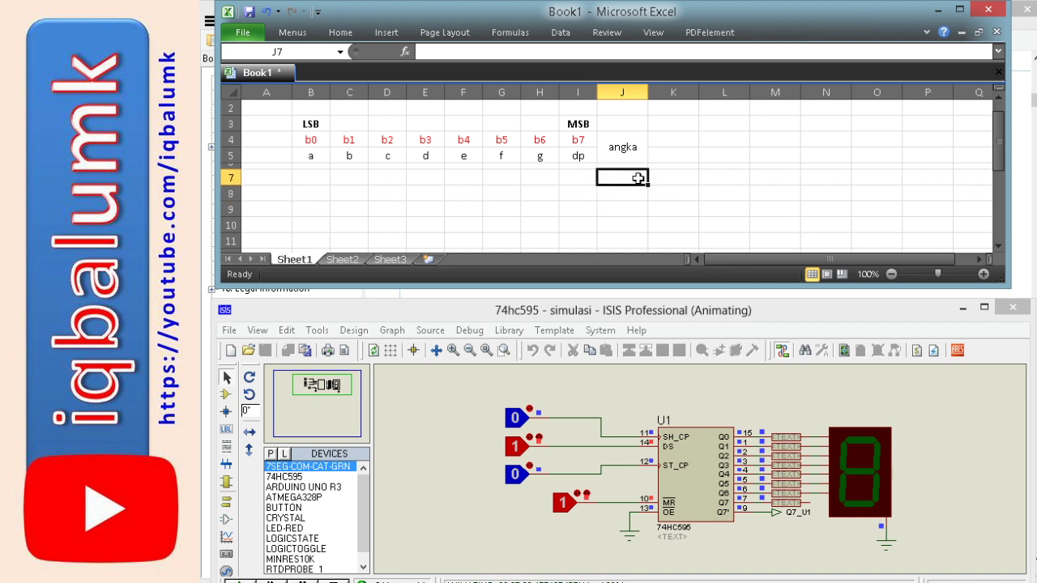
{"action": "left_click", "coordinate": [874, 450]}
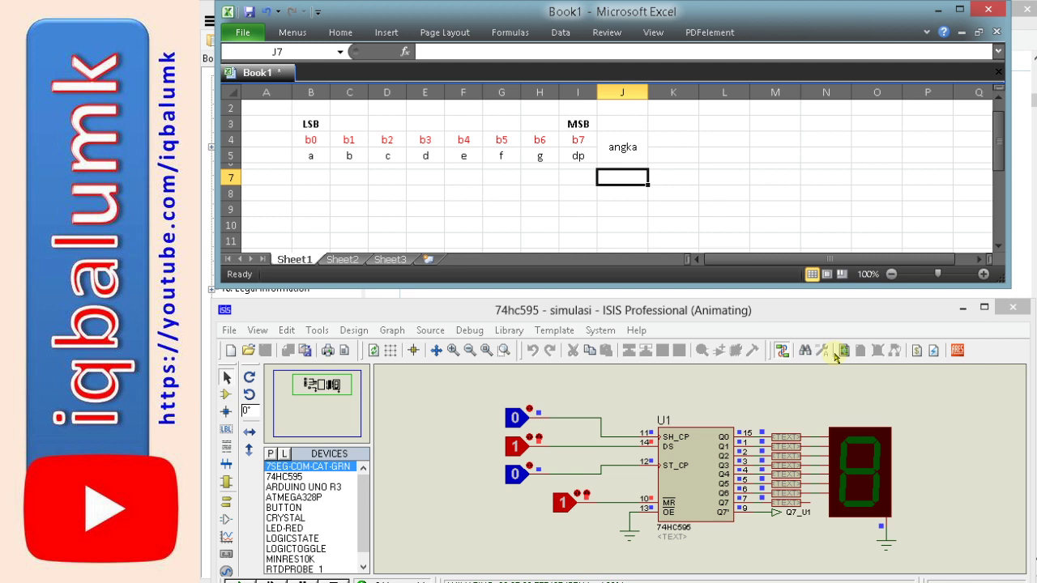
{"action": "type", "text": "0"}
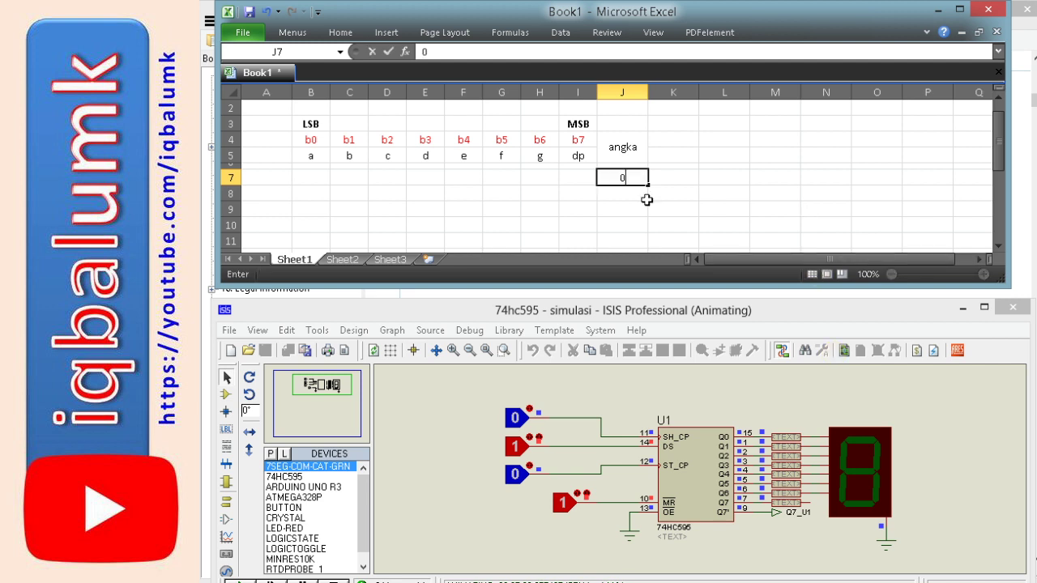
{"action": "key", "text": "Return"}
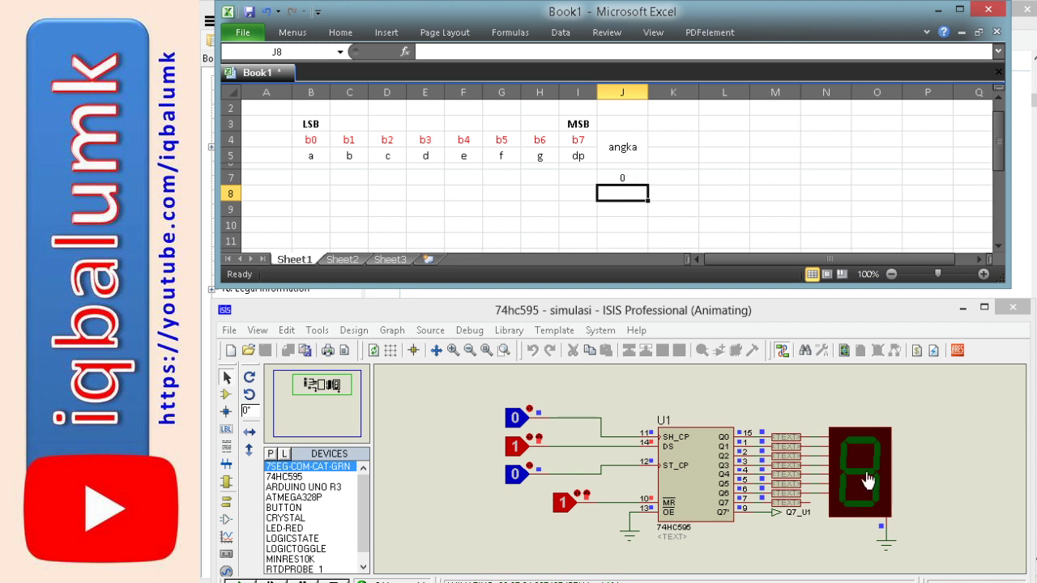
{"action": "left_click", "coordinate": [675, 173]}
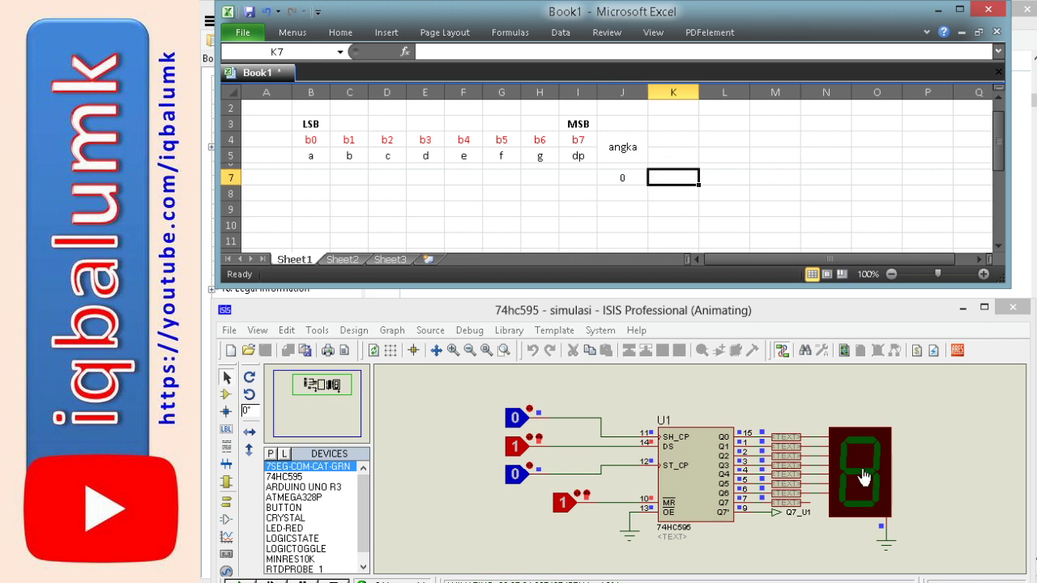
Enter 0 for segments g and dp of digit 0 in cells H7 and I7.
{"action": "left_click", "coordinate": [544, 177]}
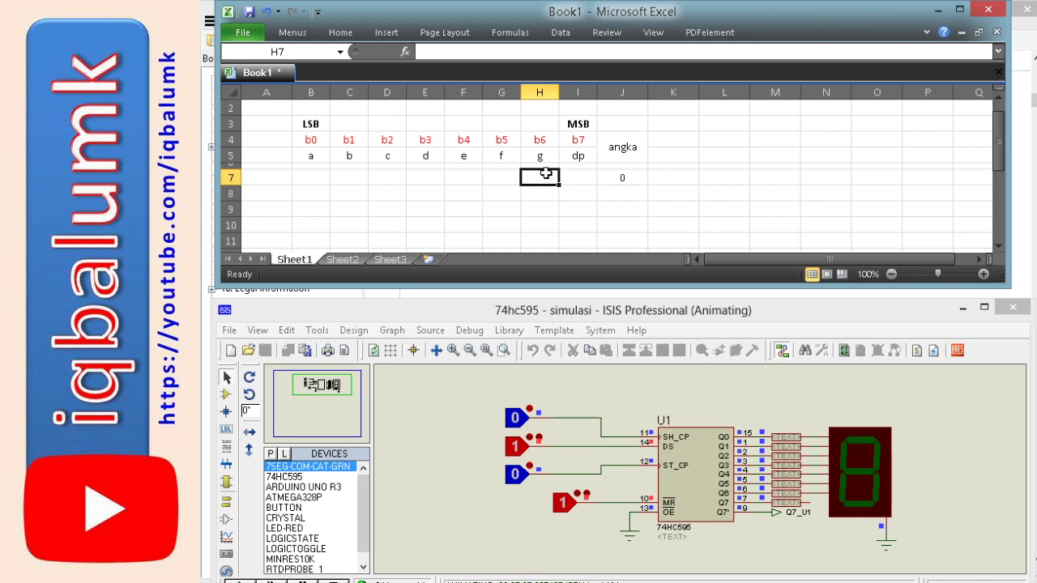
{"action": "type", "text": "0"}
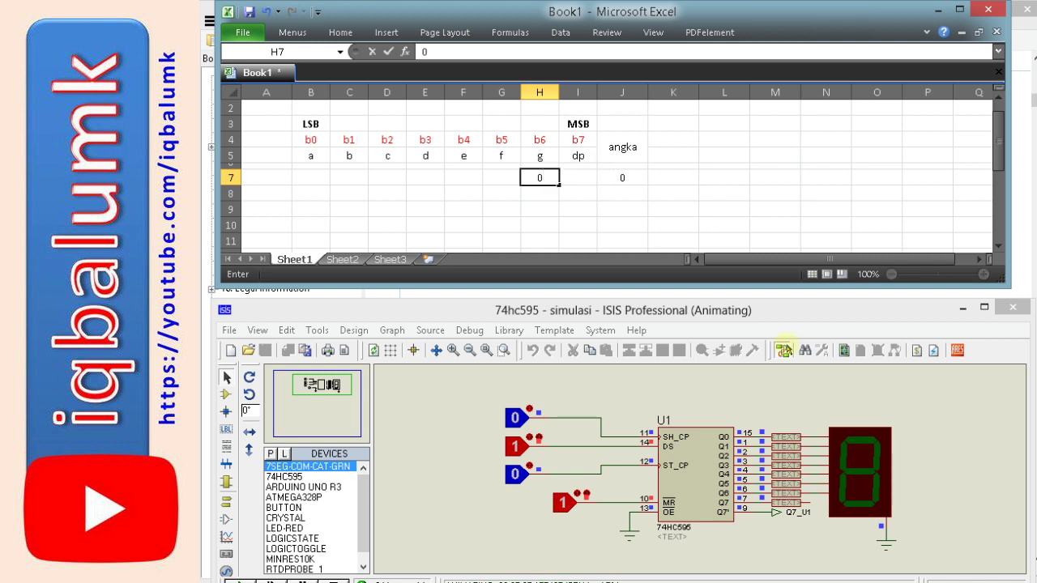
{"action": "left_click", "coordinate": [584, 180]}
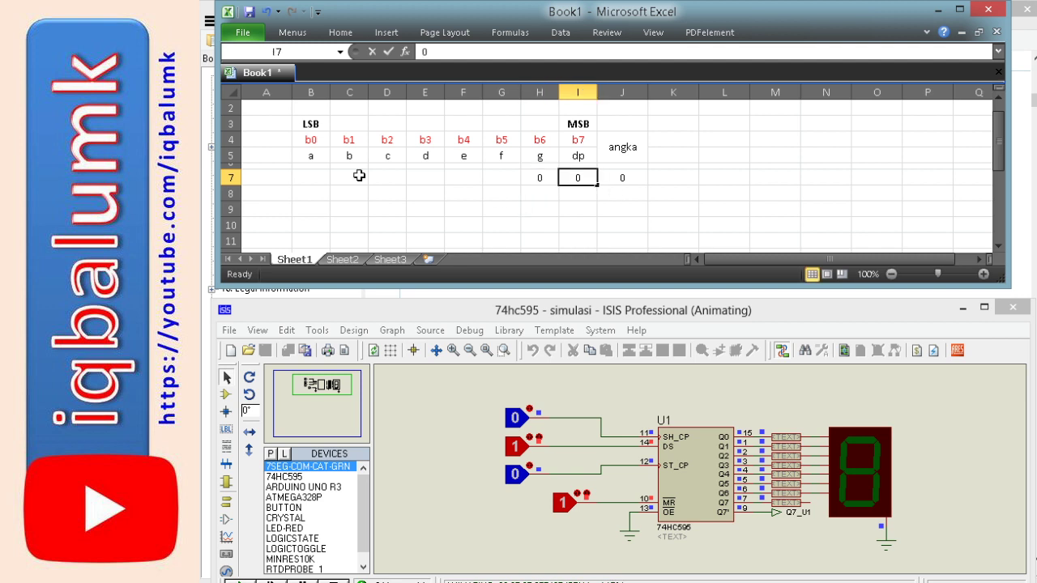
Enter 1 for segments a through f of digit 0 in cells B7 to G7.
{"action": "left_click", "coordinate": [320, 176]}
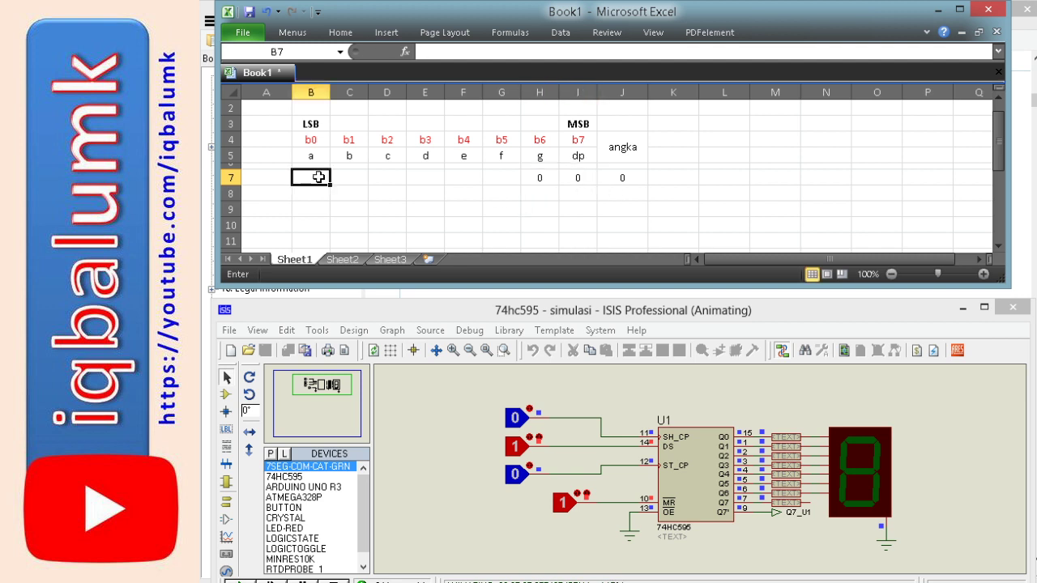
{"action": "type", "text": "1"}
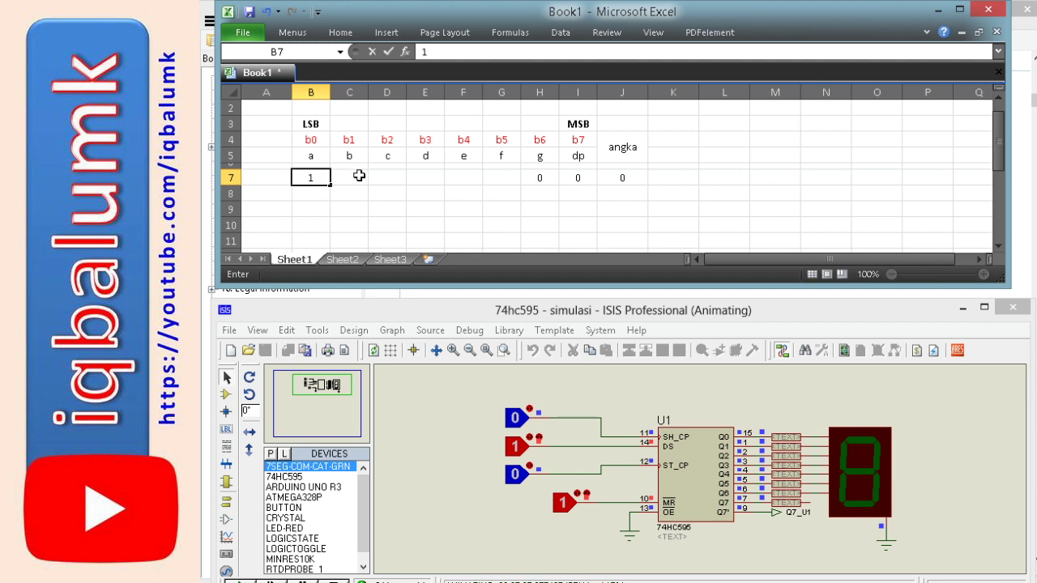
{"action": "left_click", "coordinate": [368, 176]}
{"action": "type", "text": "1"}
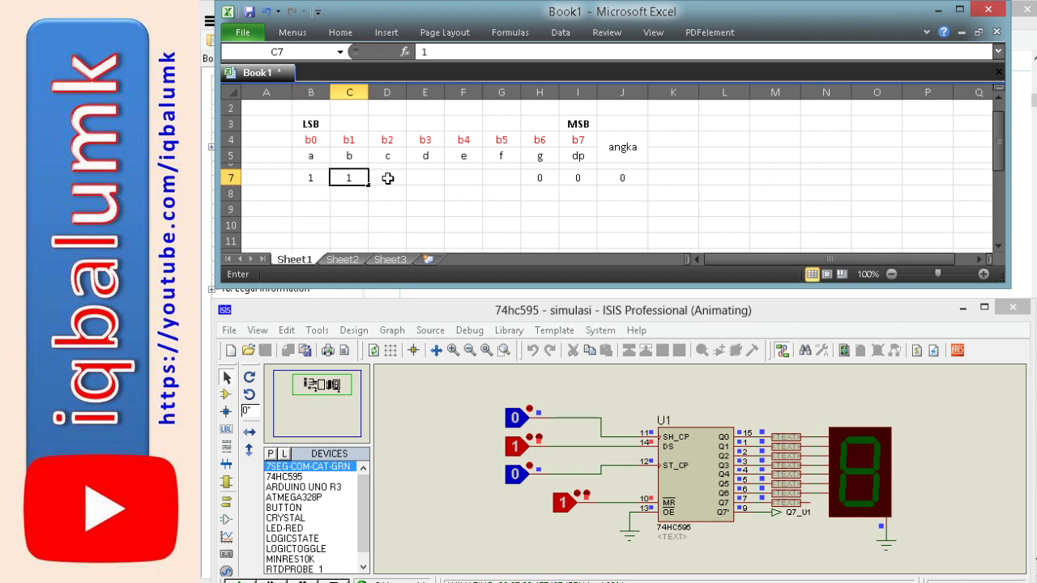
{"action": "left_click", "coordinate": [387, 178]}
{"action": "type", "text": "1"}
{"action": "left_click", "coordinate": [428, 177]}
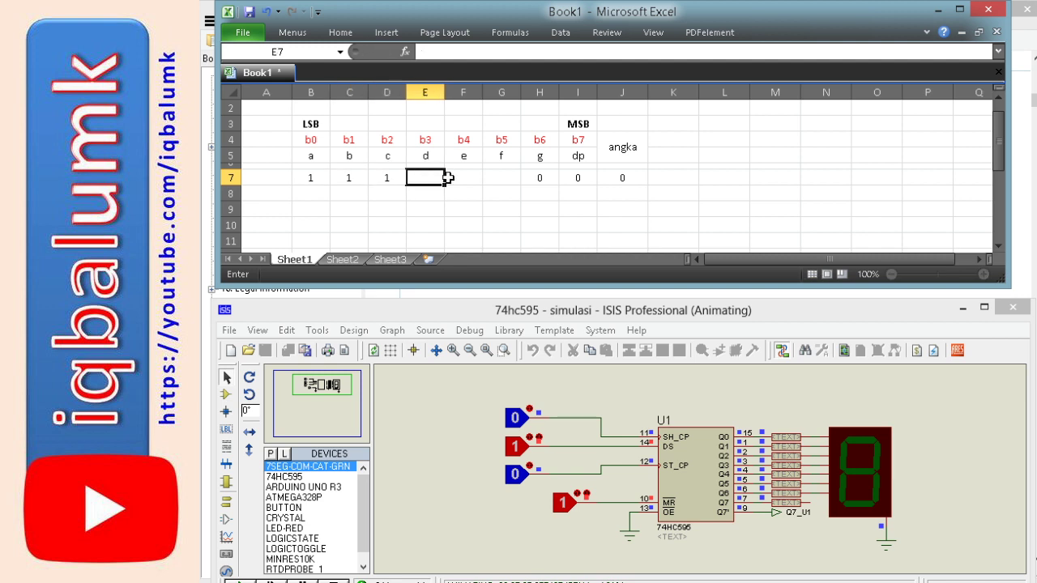
{"action": "type", "text": "1"}
{"action": "left_click", "coordinate": [466, 176]}
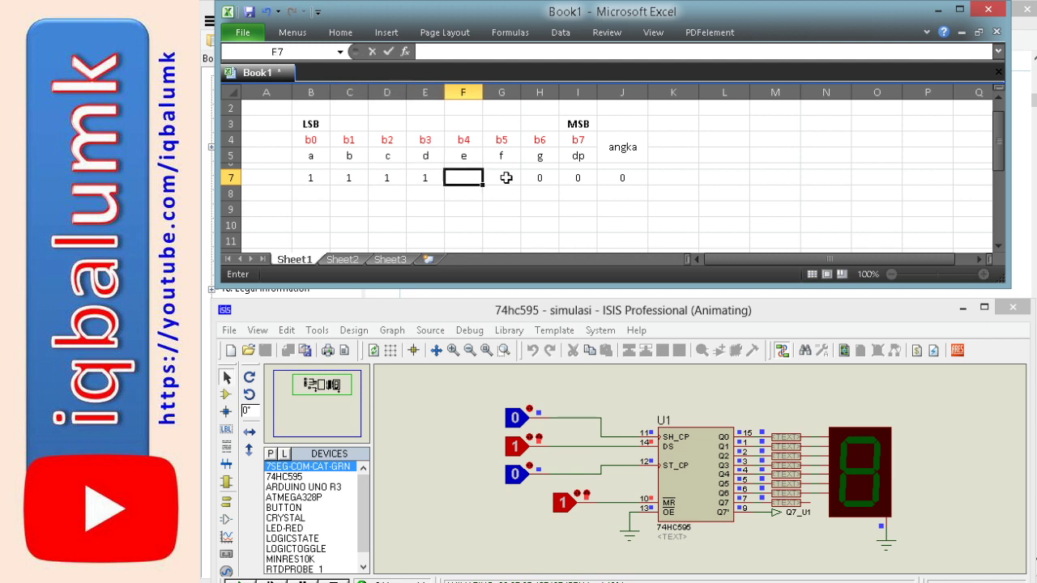
{"action": "type", "text": "1"}
{"action": "left_click", "coordinate": [506, 177]}
{"action": "type", "text": "1"}
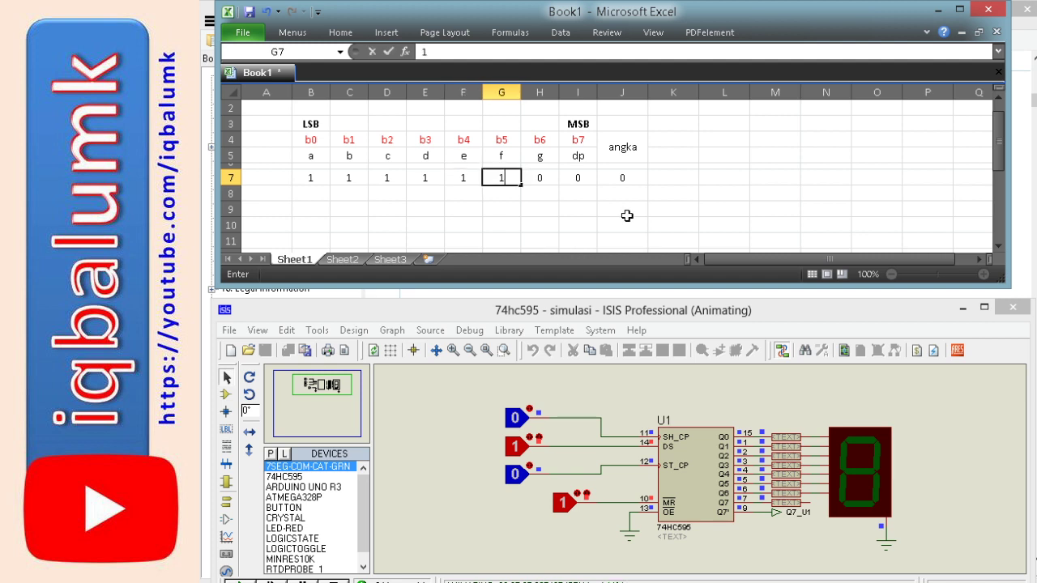
{"action": "left_click", "coordinate": [627, 213]}
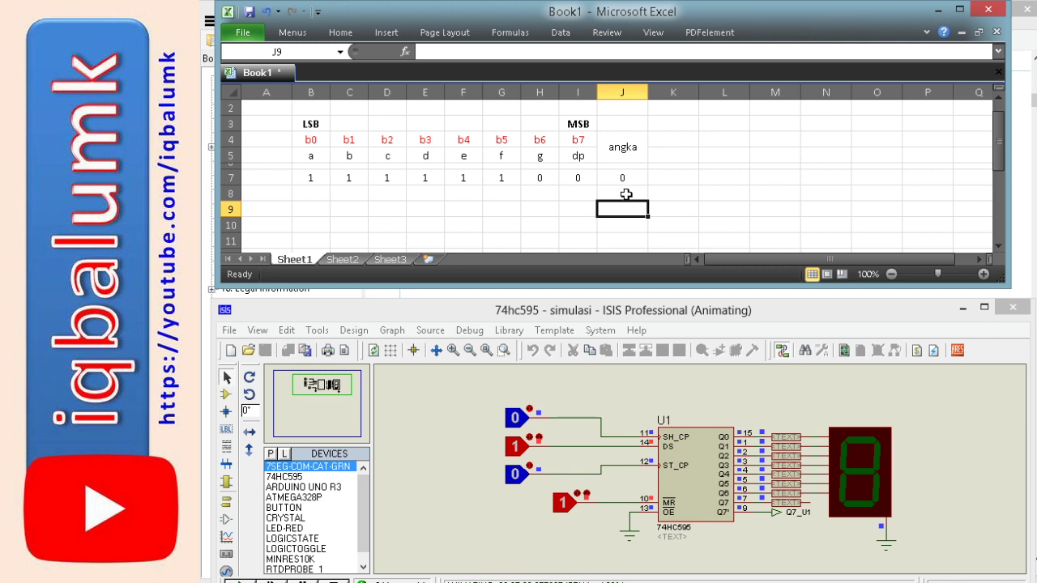
Enter the digit 1 in cell J8 of the angka column.
{"action": "left_click", "coordinate": [626, 195]}
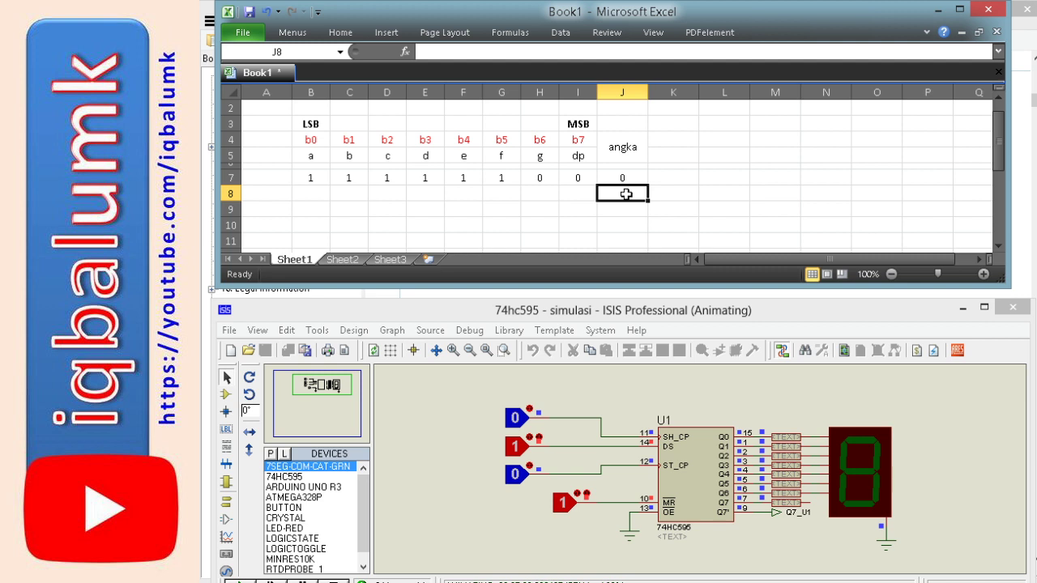
{"action": "type", "text": "1"}
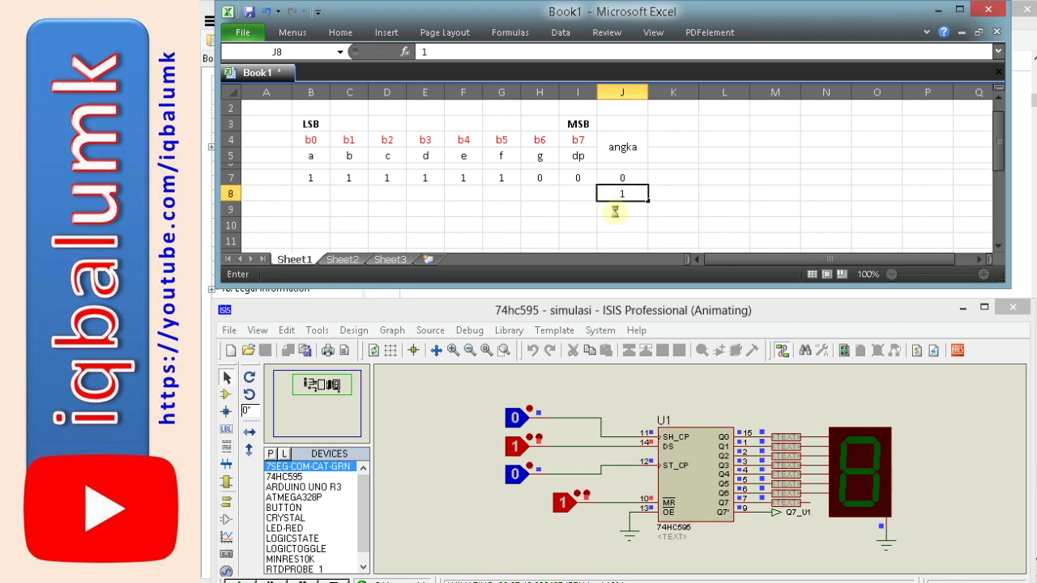
{"action": "left_click", "coordinate": [622, 219]}
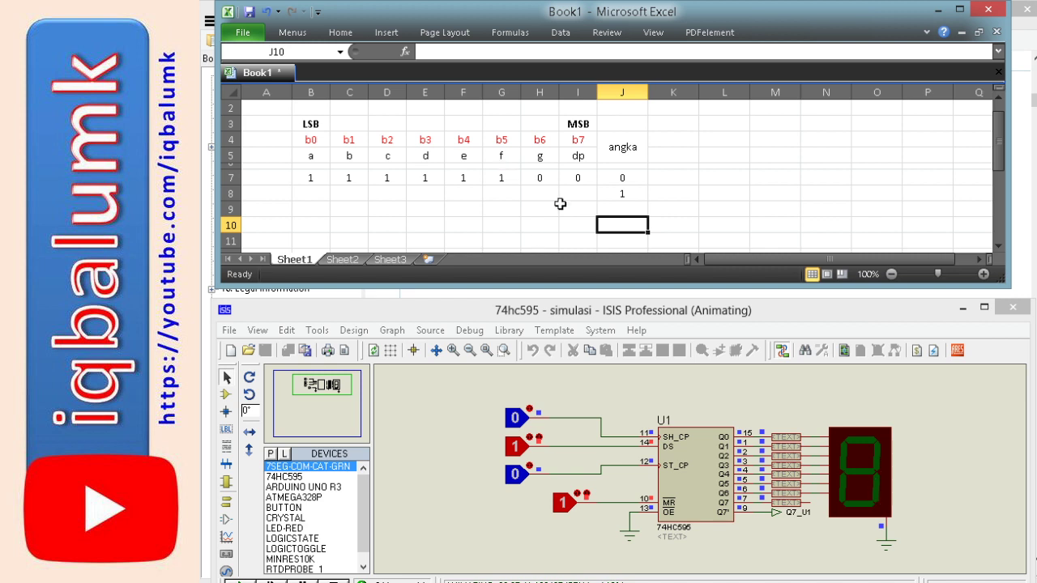
For digit 1, enter 1 for segments b and c in C8 and D8, and 0 for segment a in B8.
{"action": "left_click", "coordinate": [353, 196]}
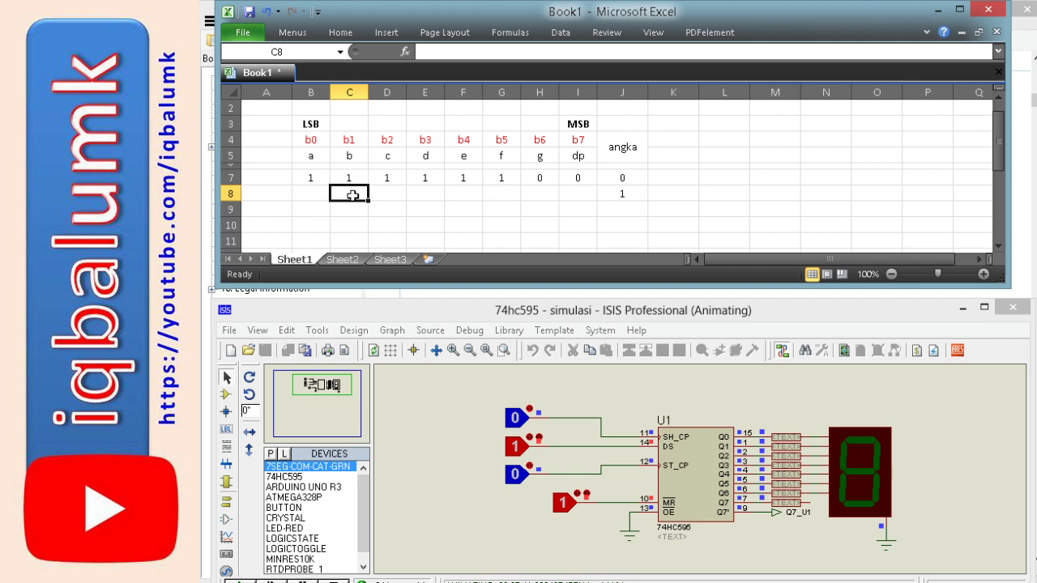
{"action": "type", "text": "1"}
{"action": "left_click", "coordinate": [380, 192]}
{"action": "type", "text": "1"}
{"action": "key", "text": "Escape"}
{"action": "left_click", "coordinate": [310, 196]}
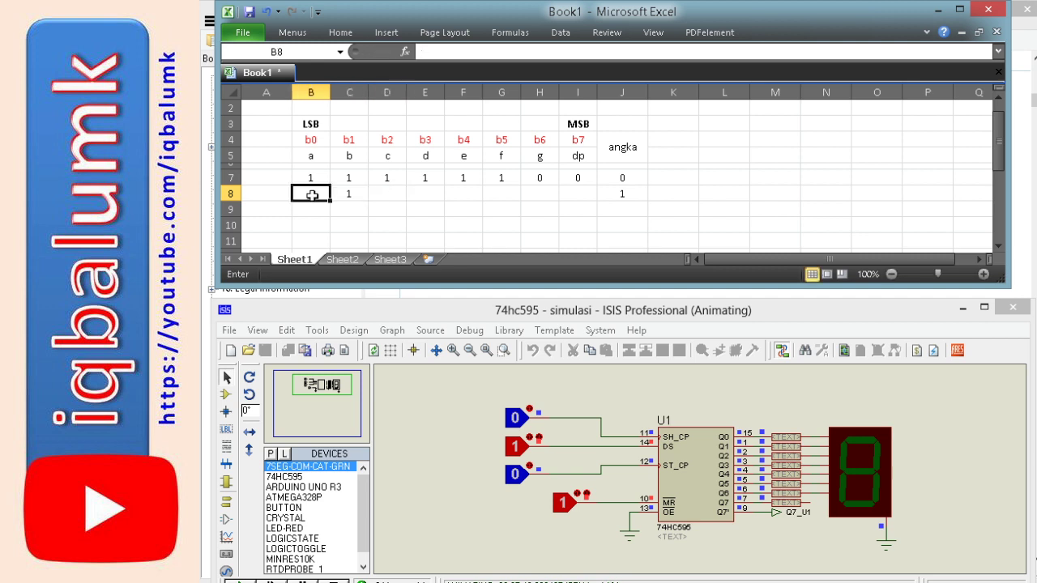
{"action": "type", "text": "0"}
Enter 0 for segments d, e, f, g and dp of digit 1 in cells E8 to I8.
{"action": "left_click", "coordinate": [425, 194]}
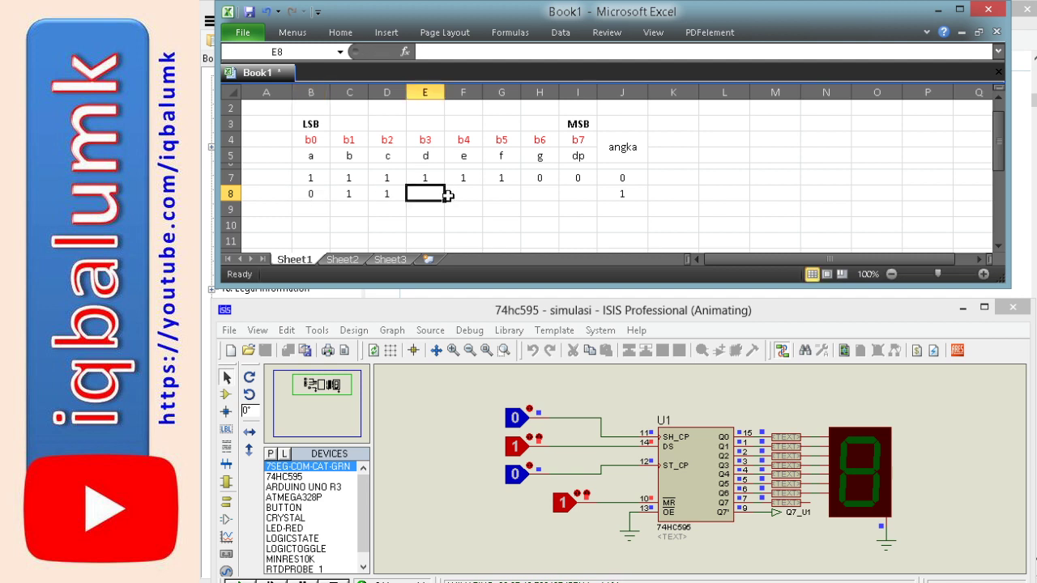
{"action": "type", "text": "0"}
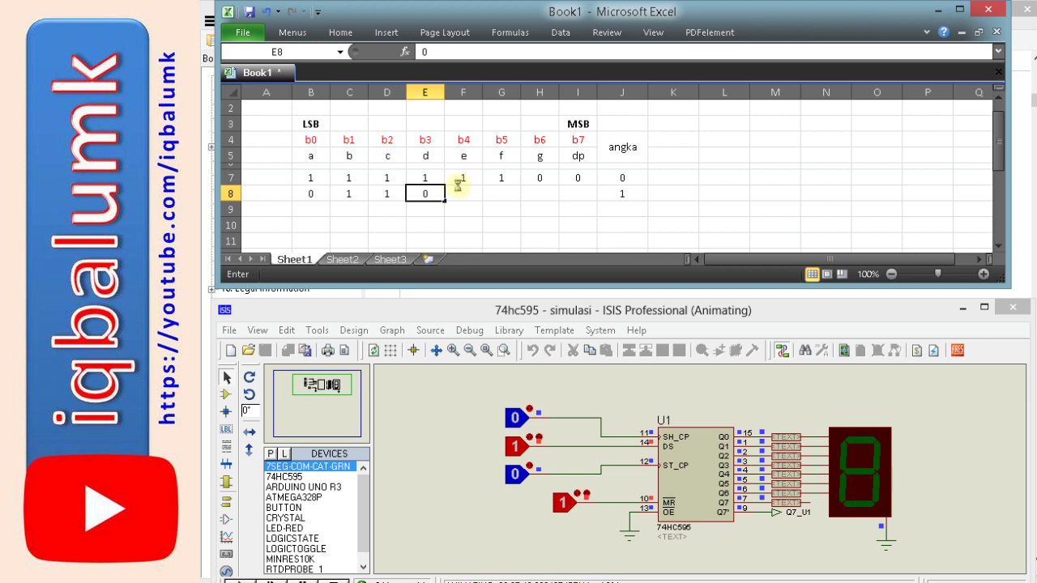
{"action": "left_click", "coordinate": [460, 192]}
{"action": "key", "text": "alt+Tab"}
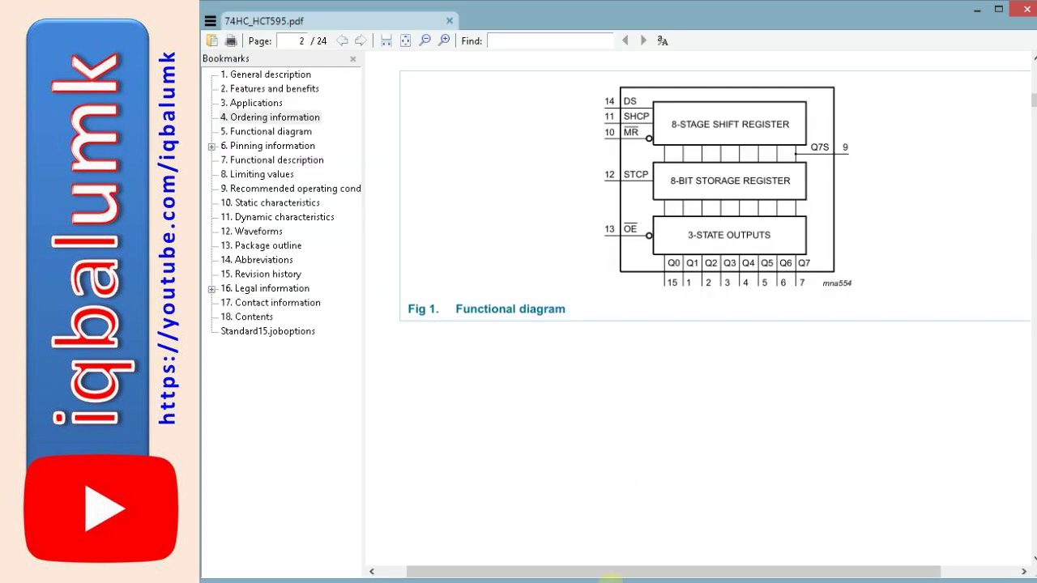
{"action": "key", "text": "alt+Tab"}
{"action": "type", "text": "0"}
{"action": "left_click", "coordinate": [504, 195]}
{"action": "left_click", "coordinate": [504, 195]}
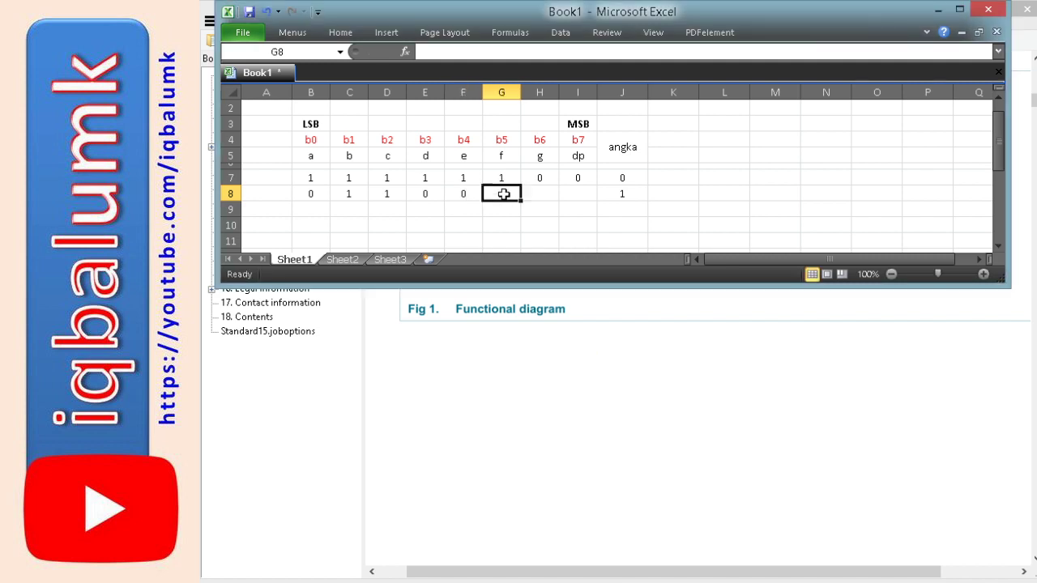
{"action": "type", "text": "0"}
{"action": "left_click", "coordinate": [545, 194]}
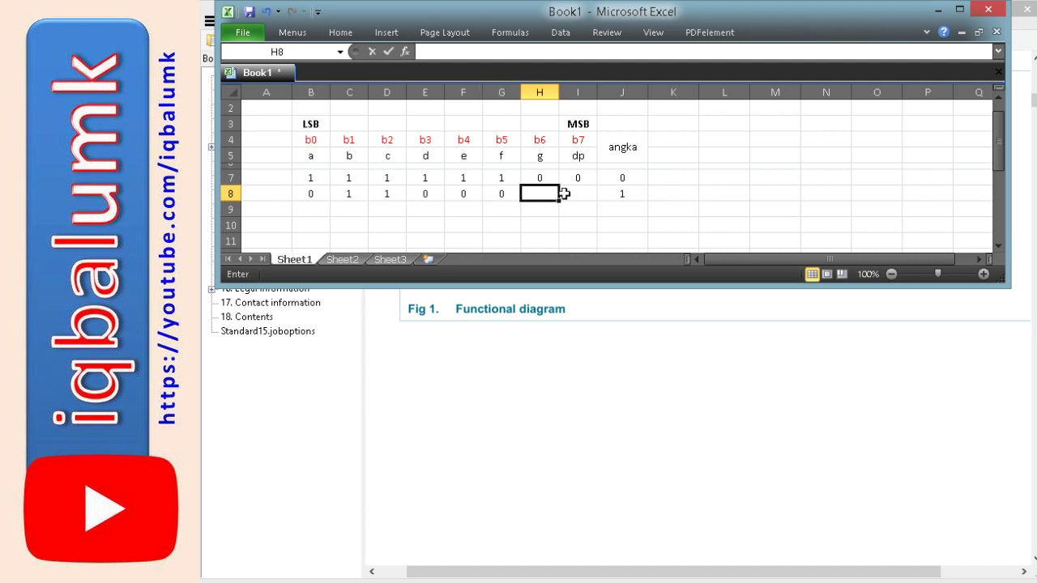
{"action": "type", "text": "0"}
{"action": "left_click", "coordinate": [582, 193]}
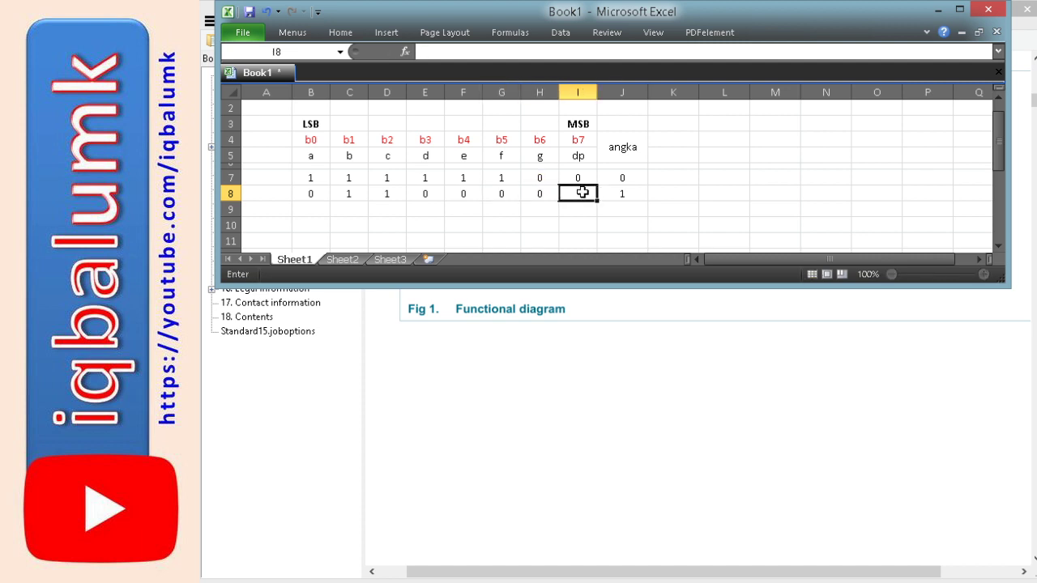
{"action": "type", "text": "0"}
{"action": "left_click", "coordinate": [665, 195]}
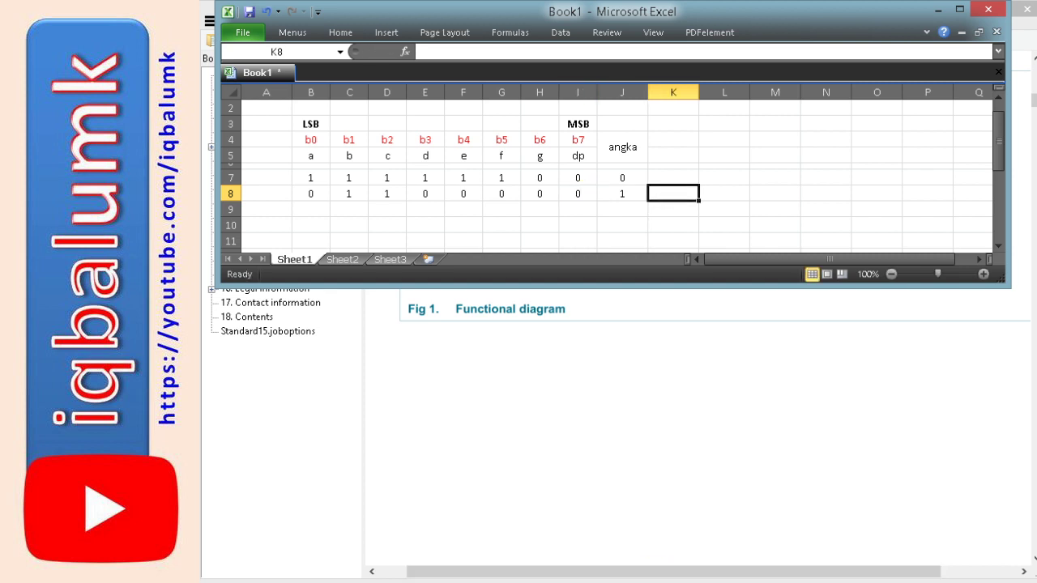
Switch to the ISIS simulation, set DS to 0 and pulse SH_CP to shift in digit 0's low bits, starting from dp.
{"action": "left_click", "coordinate": [646, 582]}
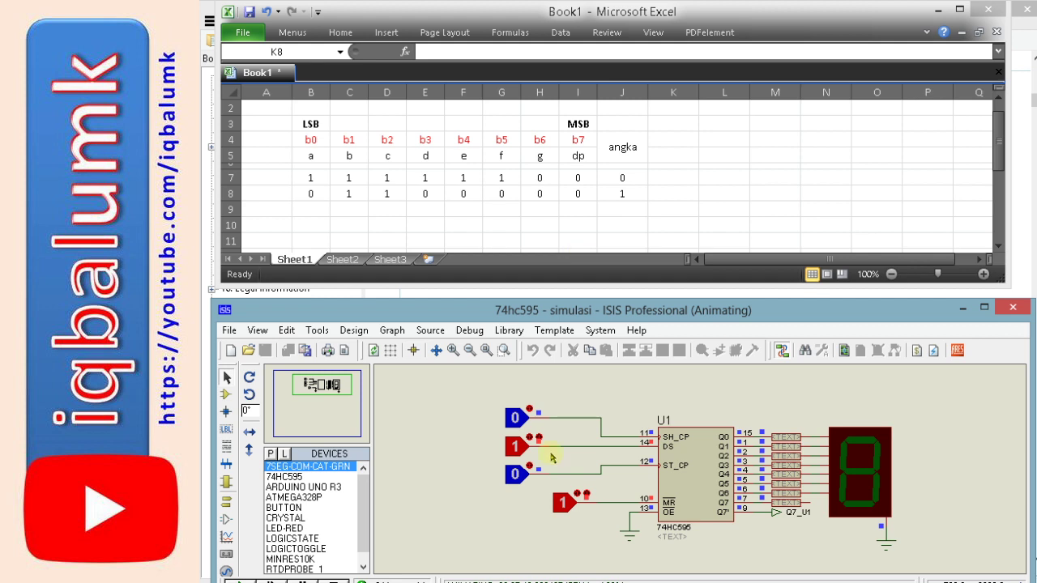
{"action": "left_click", "coordinate": [519, 451]}
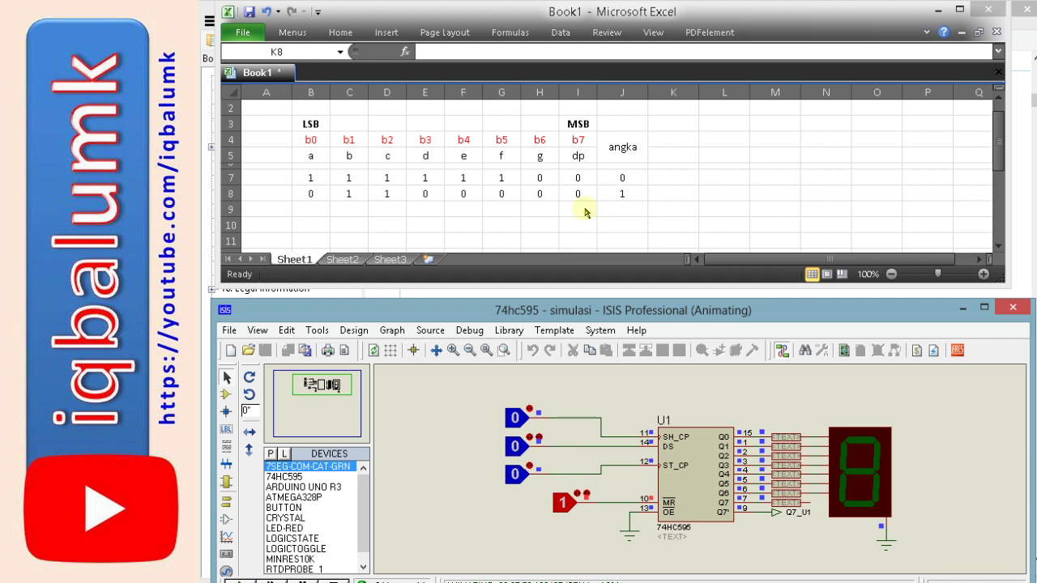
{"action": "left_click", "coordinate": [517, 423]}
{"action": "left_click", "coordinate": [517, 423]}
Set DS to 1 and pulse SH_CP six times to shift in digit 0's bits for segments f through a.
{"action": "left_click", "coordinate": [518, 446]}
{"action": "left_click", "coordinate": [517, 420]}
{"action": "left_click", "coordinate": [517, 420]}
{"action": "left_click", "coordinate": [517, 420]}
{"action": "left_click", "coordinate": [517, 420]}
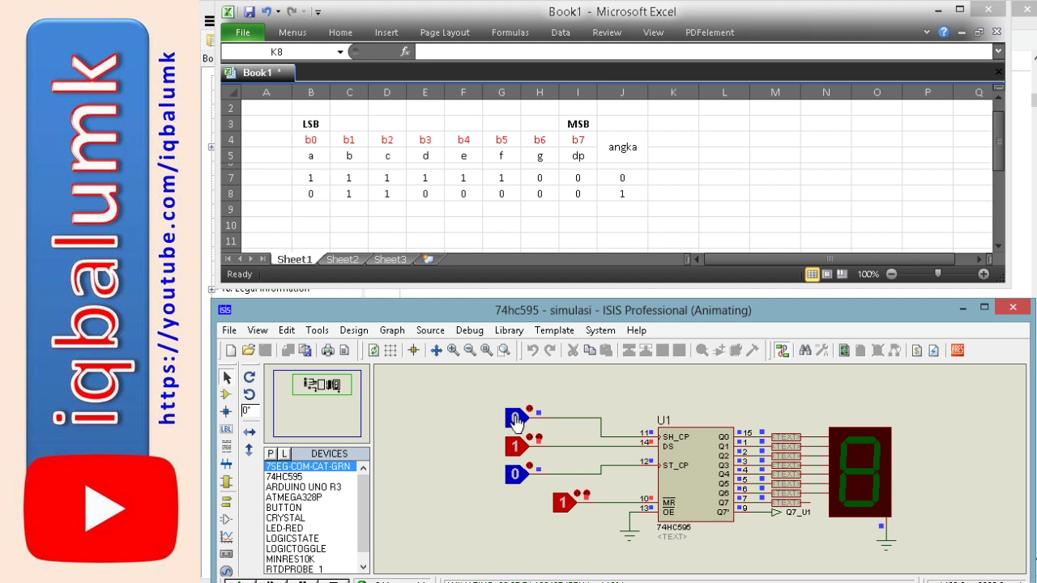
{"action": "left_click", "coordinate": [517, 420]}
{"action": "left_click", "coordinate": [517, 420]}
{"action": "left_click", "coordinate": [517, 420]}
{"action": "left_click", "coordinate": [517, 420]}
{"action": "left_click", "coordinate": [517, 421]}
{"action": "left_click", "coordinate": [517, 421]}
{"action": "left_click", "coordinate": [517, 421]}
{"action": "left_click", "coordinate": [517, 421]}
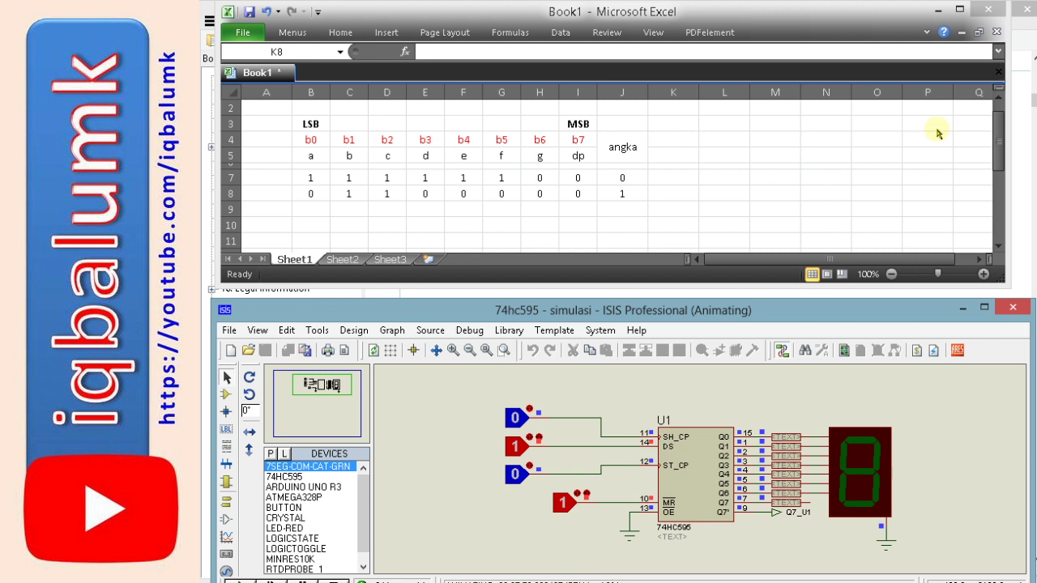
Minimize the Excel workbook and pulse ST_CP high and back to 0 to latch digit 0's bits onto the display.
{"action": "left_click", "coordinate": [936, 12]}
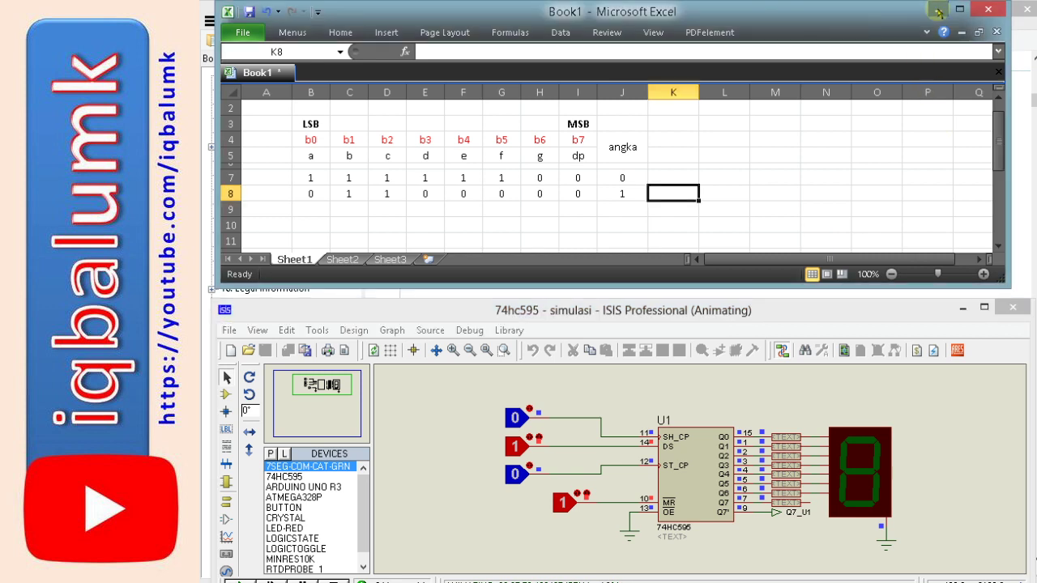
{"action": "left_click", "coordinate": [938, 10]}
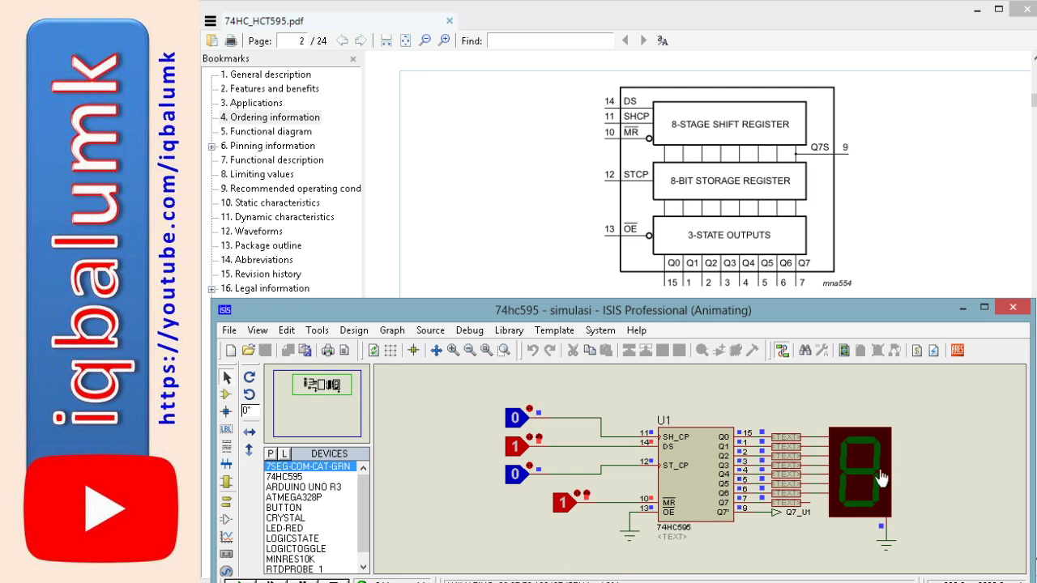
{"action": "left_click", "coordinate": [516, 478]}
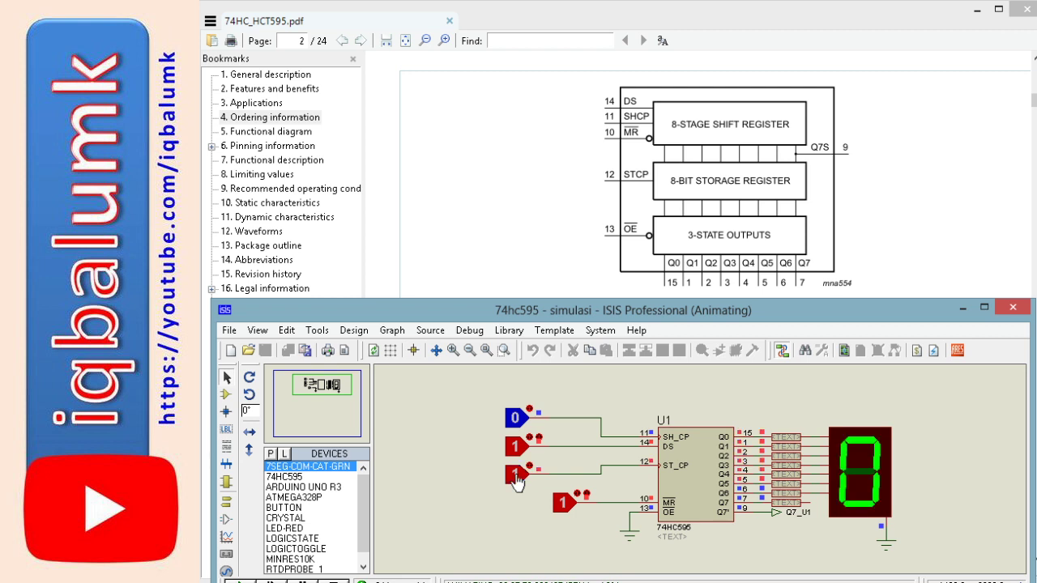
{"action": "left_click", "coordinate": [517, 478]}
Switch back to the Excel bit table and select digit 1's dp bit in I8 as the first bit to shift.
{"action": "key", "text": "alt+Tab"}
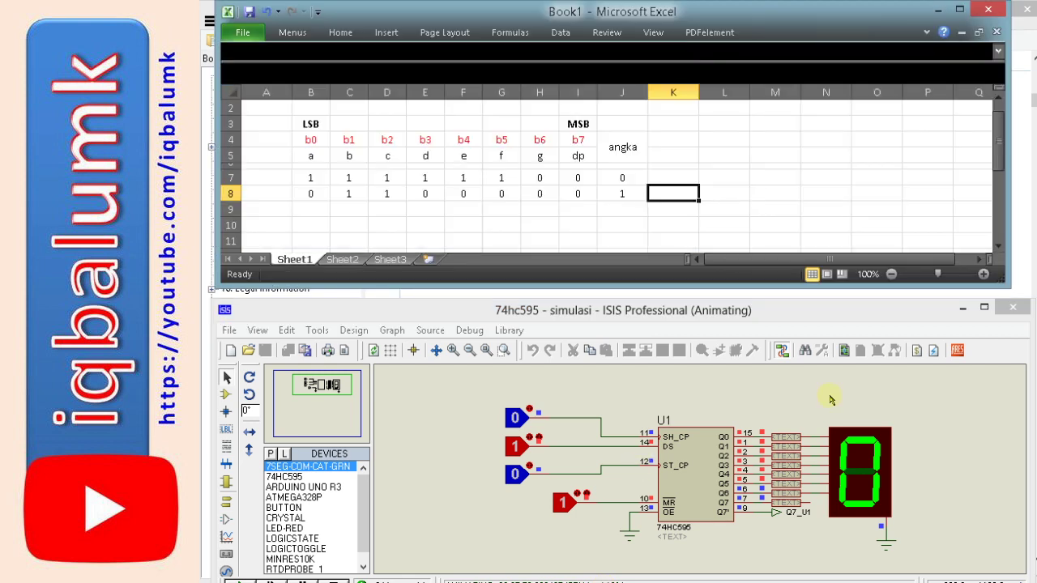
{"action": "left_click", "coordinate": [628, 195]}
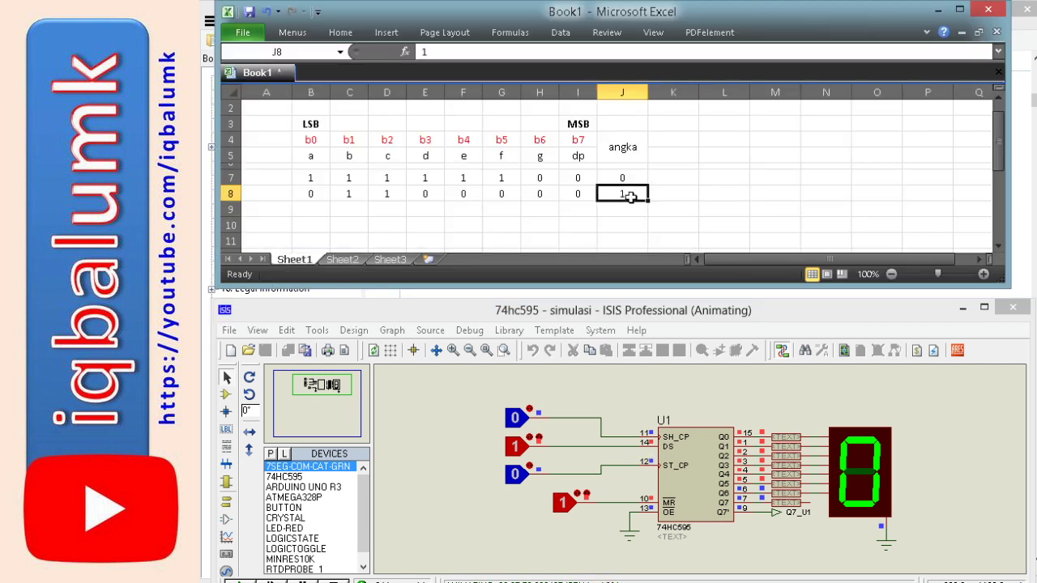
{"action": "left_click", "coordinate": [672, 194]}
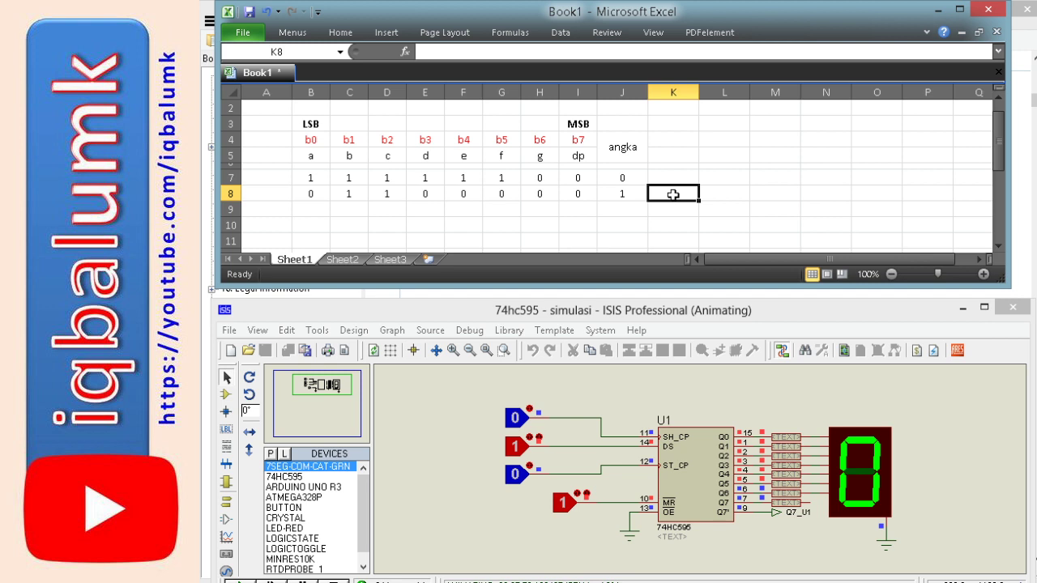
{"action": "left_click", "coordinate": [584, 196]}
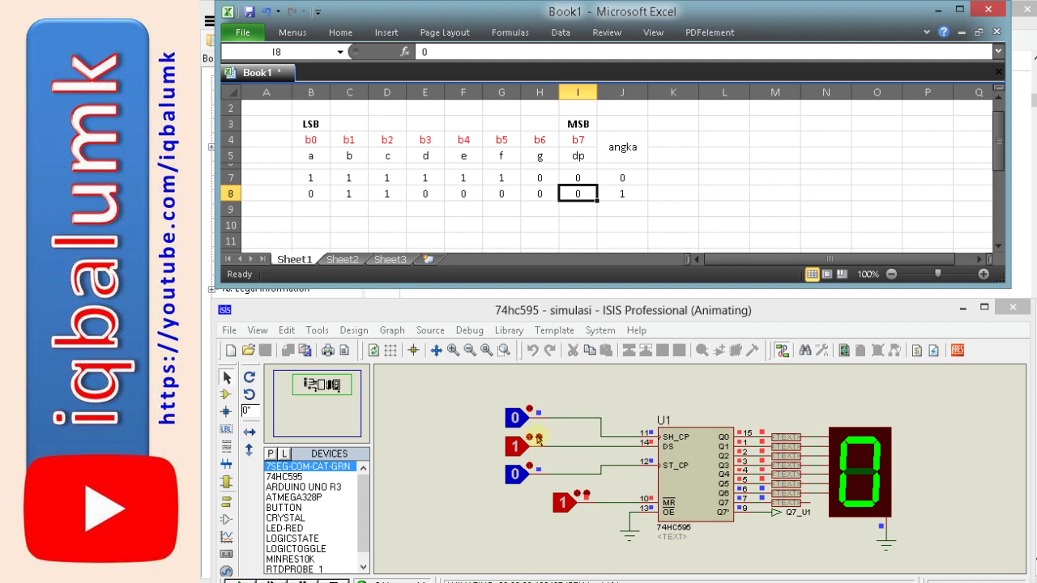
In the ISIS simulation, set DS to 0 and pulse SH_CP five times to shift in digit 1's bits for segments dp through d.
{"action": "left_click", "coordinate": [515, 458]}
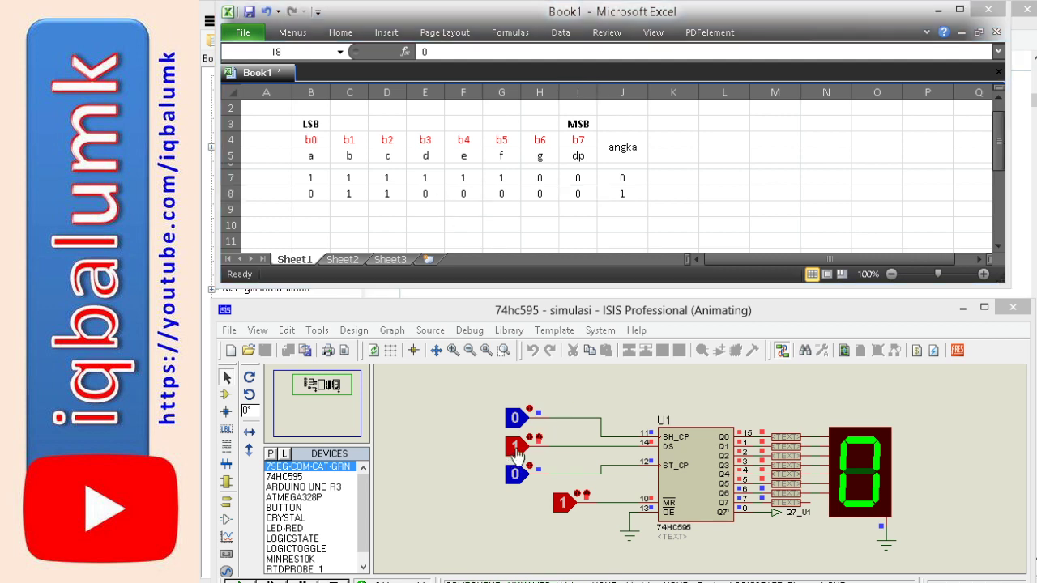
{"action": "left_click", "coordinate": [516, 447]}
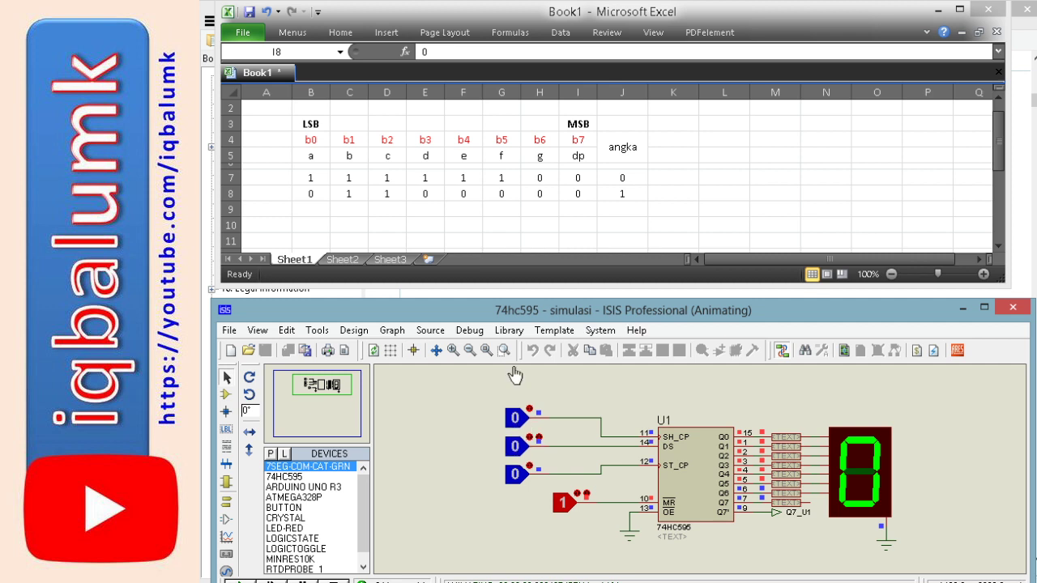
{"action": "left_click", "coordinate": [514, 418]}
{"action": "left_click", "coordinate": [514, 418]}
{"action": "left_click", "coordinate": [514, 418]}
{"action": "left_click", "coordinate": [513, 418]}
{"action": "left_click", "coordinate": [520, 424]}
{"action": "left_click", "coordinate": [519, 423]}
{"action": "left_click", "coordinate": [518, 422]}
{"action": "left_click", "coordinate": [518, 424]}
{"action": "left_click", "coordinate": [519, 423]}
{"action": "left_click", "coordinate": [518, 423]}
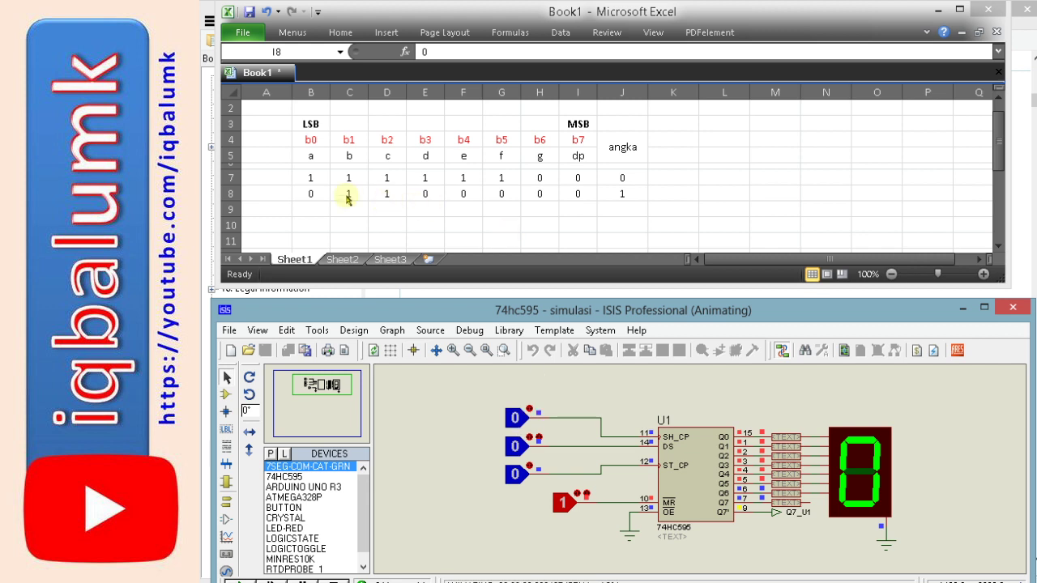
Set DS to 1 and pulse SH_CP twice to shift in digit 1's bits for segments c and b.
{"action": "left_click", "coordinate": [517, 448]}
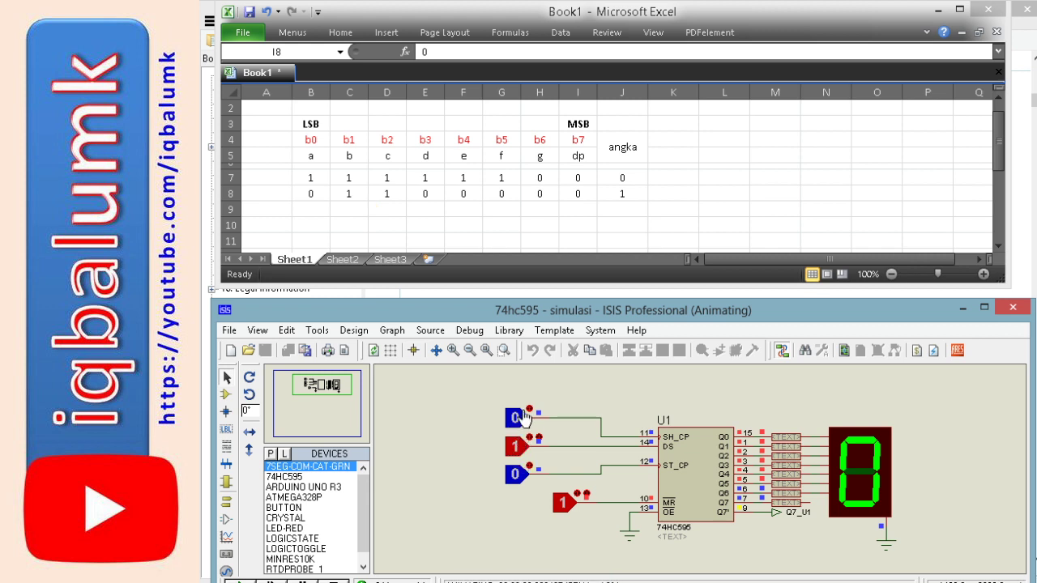
{"action": "left_click", "coordinate": [518, 421]}
{"action": "left_click", "coordinate": [519, 422]}
{"action": "left_click", "coordinate": [519, 421]}
{"action": "left_click", "coordinate": [518, 421]}
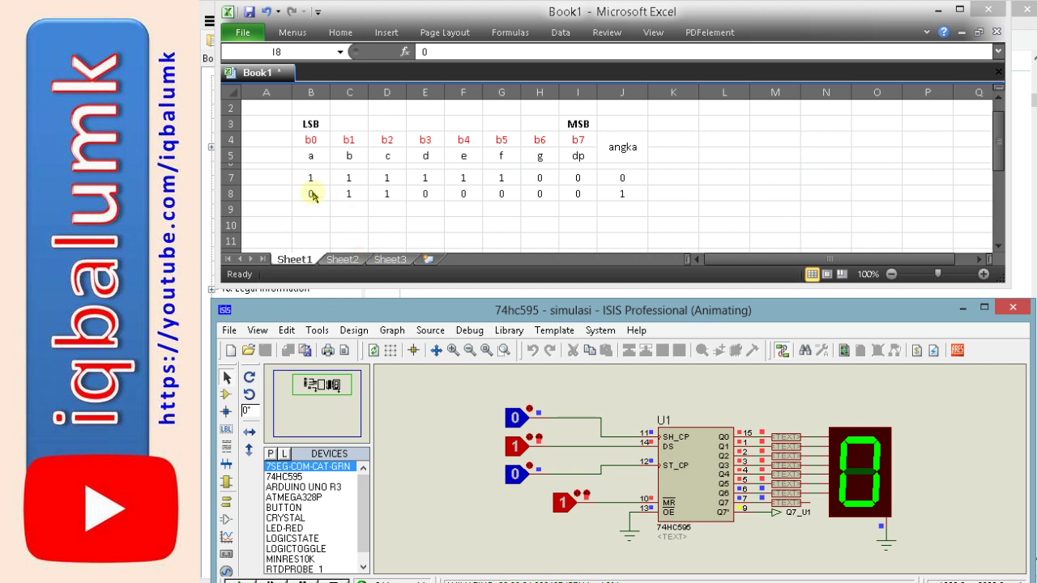
Set DS to 0, shift in segment a's bit with one SH_CP pulse, and pulse ST_CP to latch digit 1 onto the display.
{"action": "left_click", "coordinate": [520, 450]}
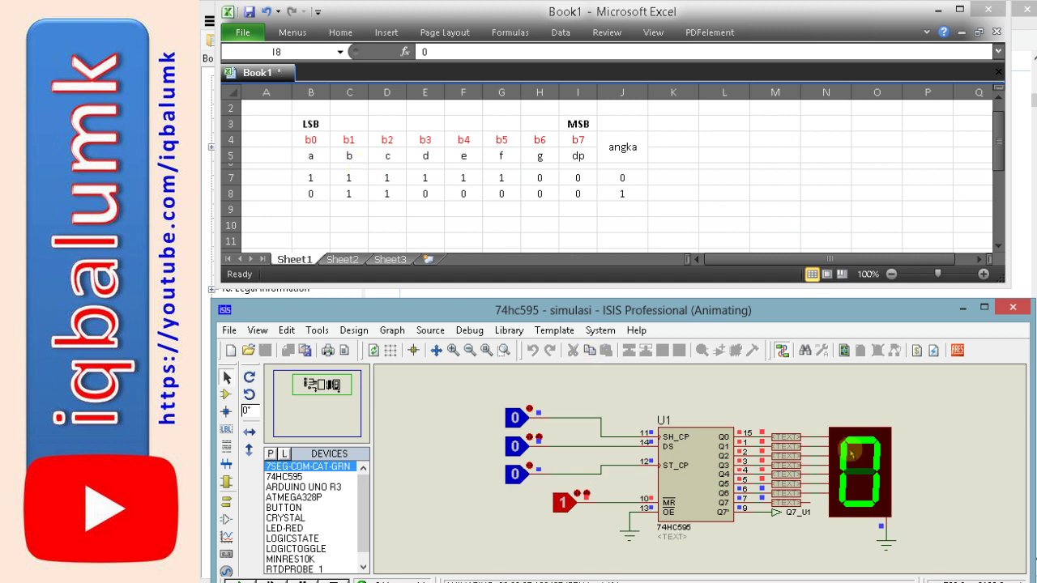
{"action": "left_click", "coordinate": [517, 476]}
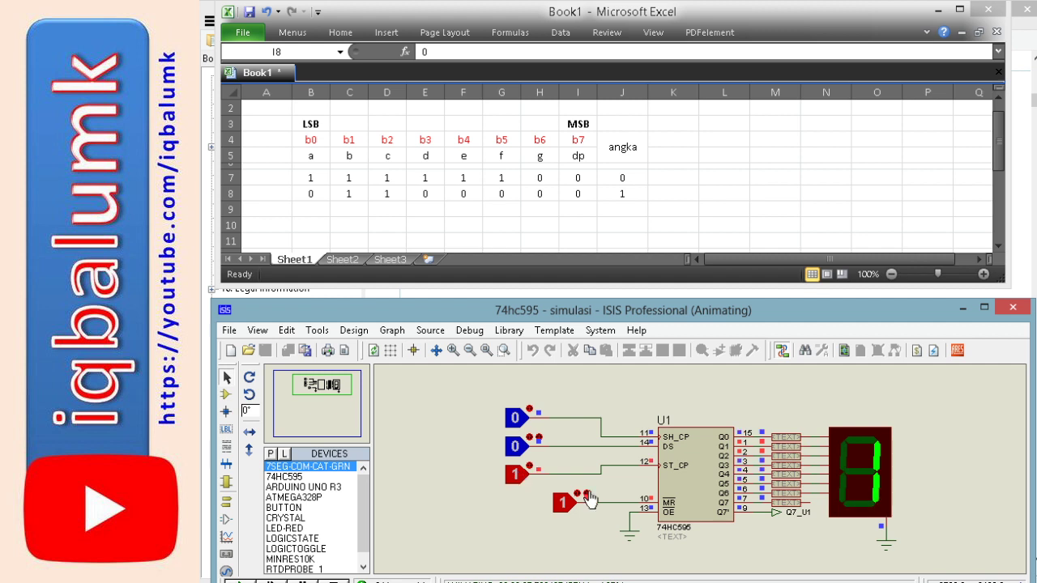
{"action": "left_click", "coordinate": [515, 478]}
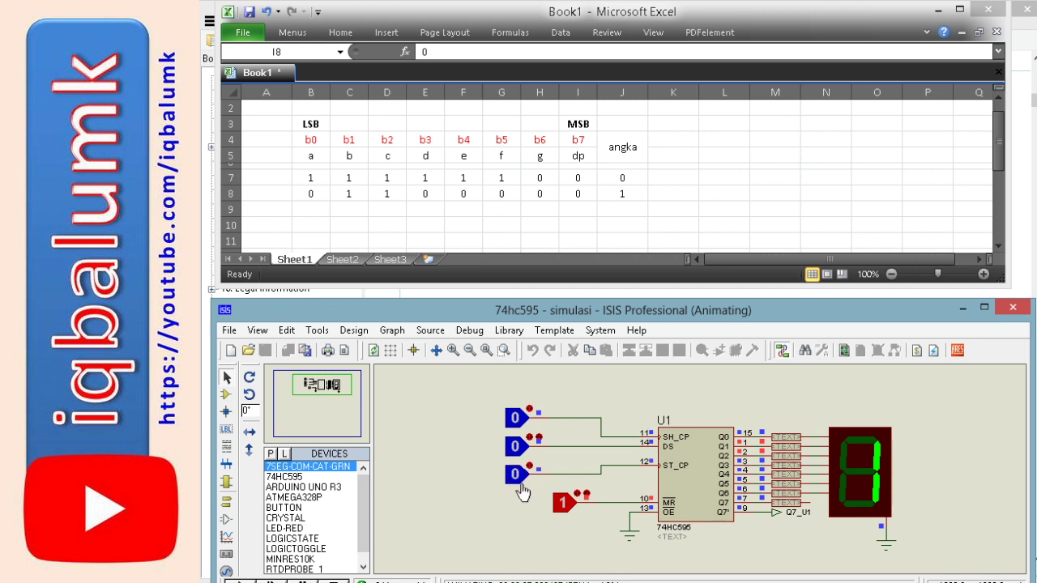